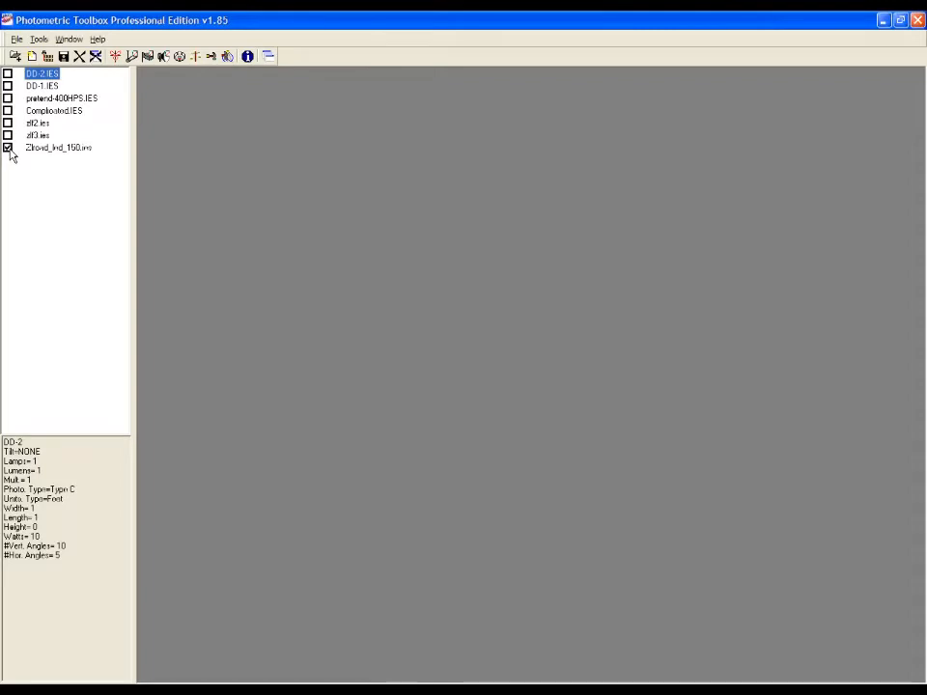
Mark only zlf3.ies in the file list and generate its indoor report
click(8, 149)
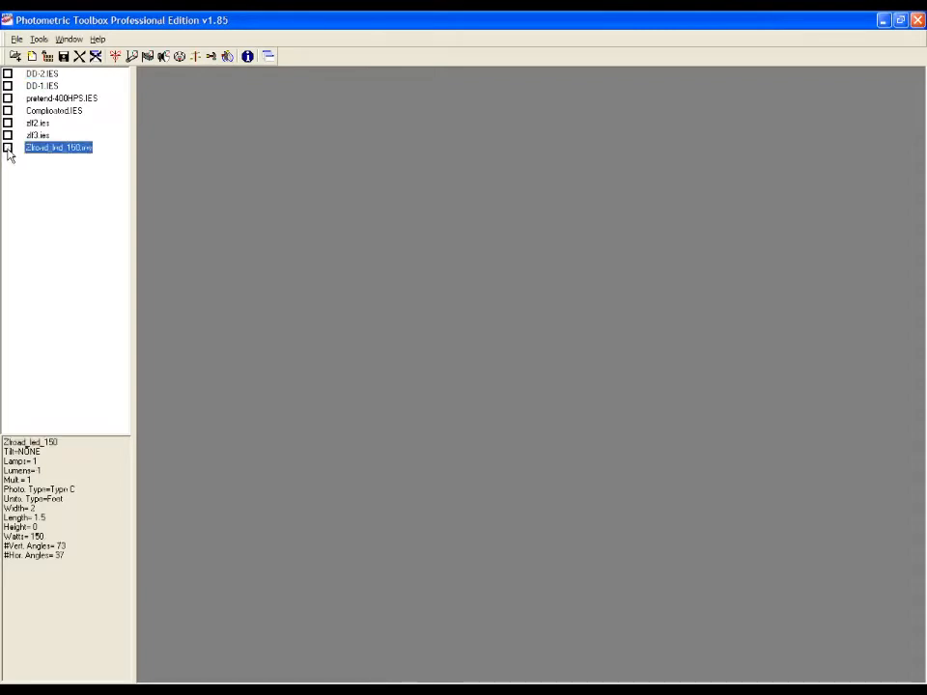
click(8, 135)
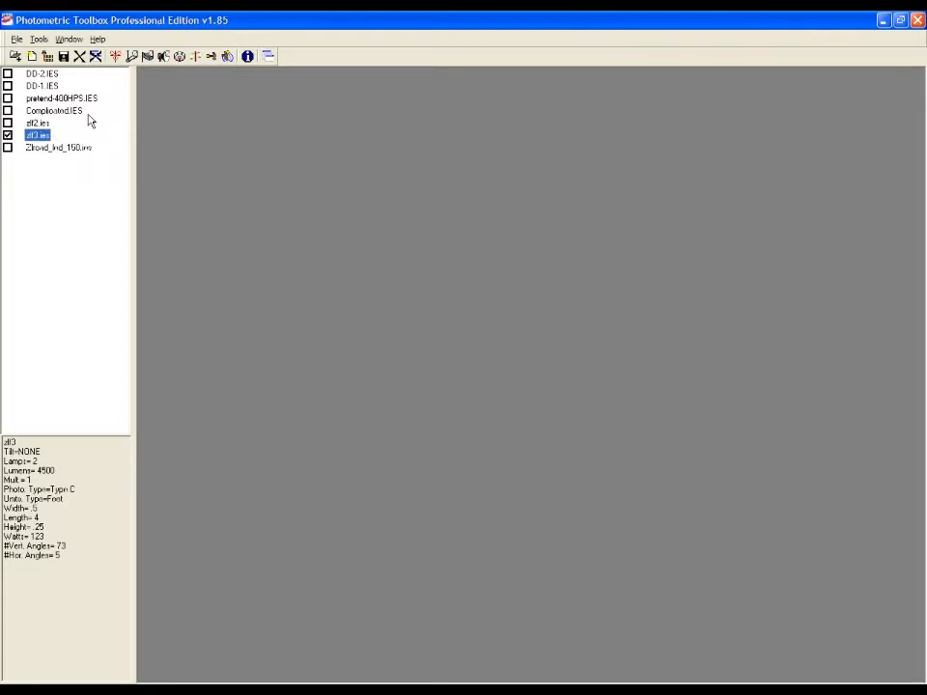
click(133, 57)
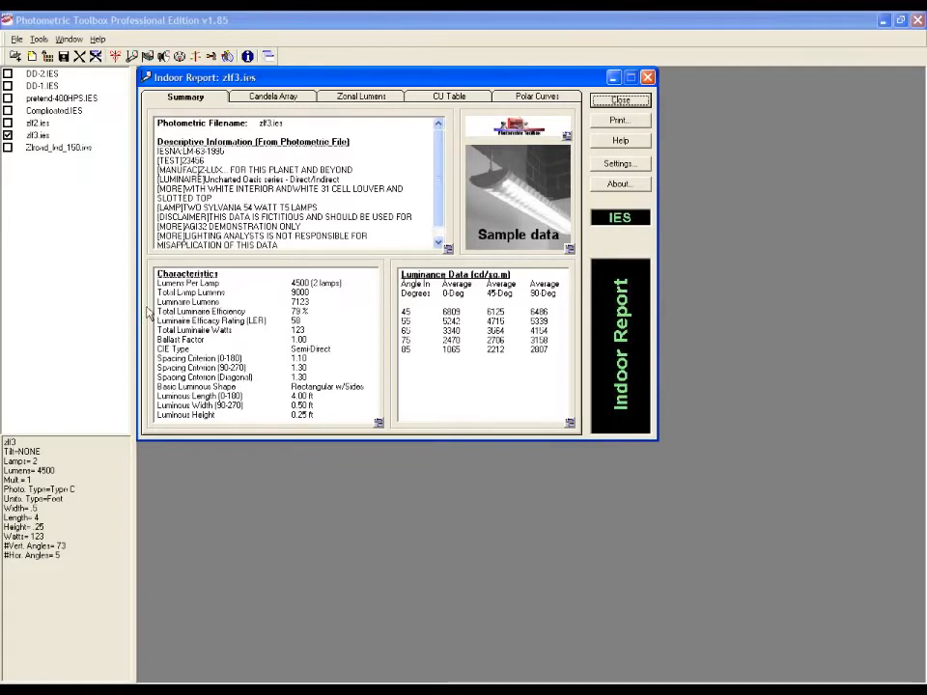
Highlight the total luminaire efficiency, CIE type and three spacing criteria in the report summary's characteristics
drag(159, 310, 317, 306)
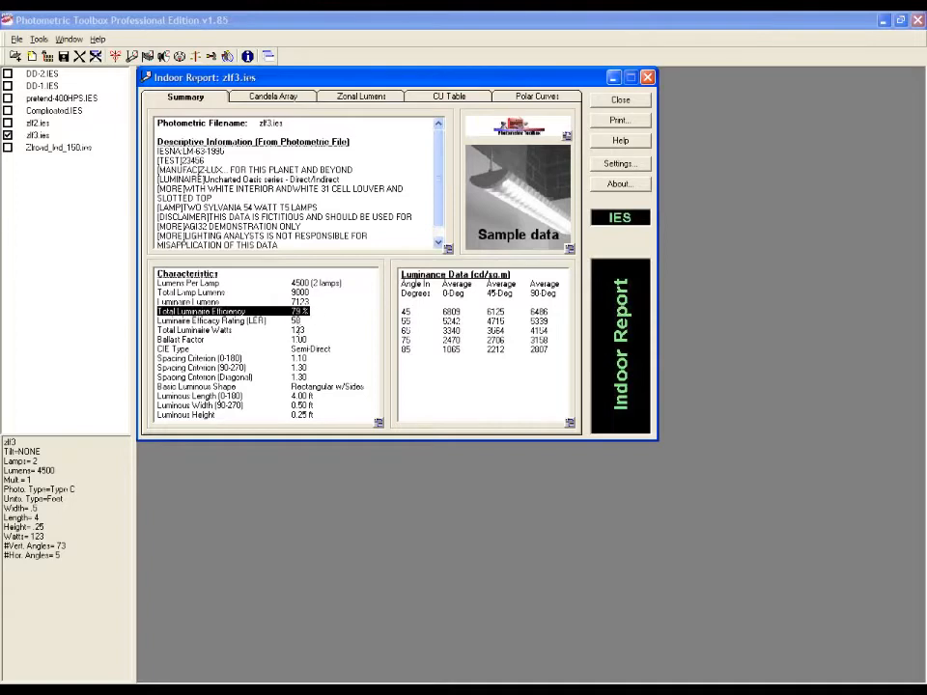
drag(159, 350, 342, 345)
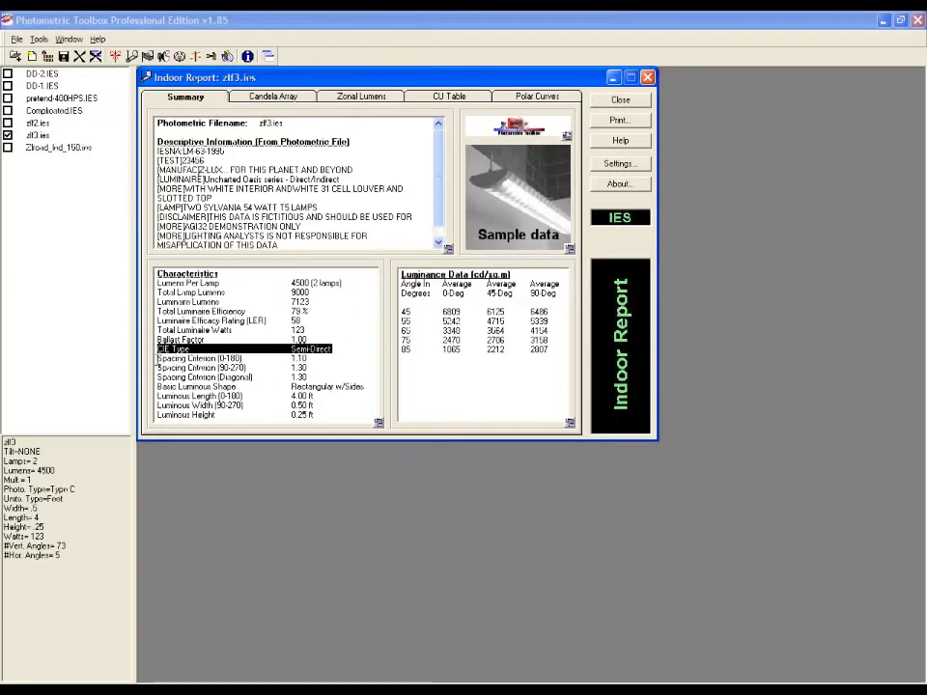
drag(157, 360, 322, 379)
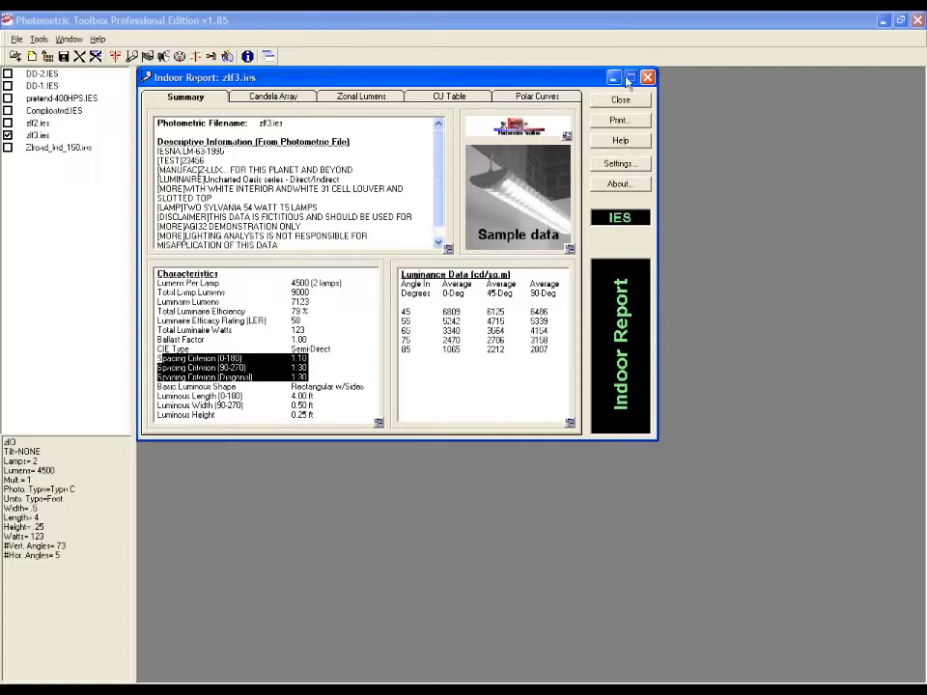
Review the indoor report's zonal lumens, coefficients of utilization table and polar curves
click(385, 99)
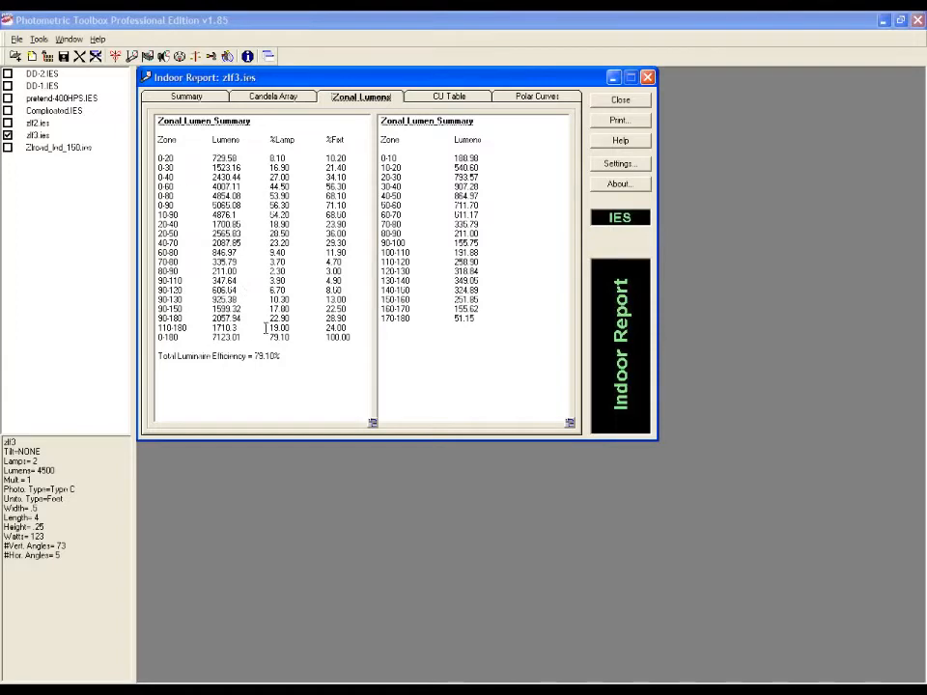
click(436, 99)
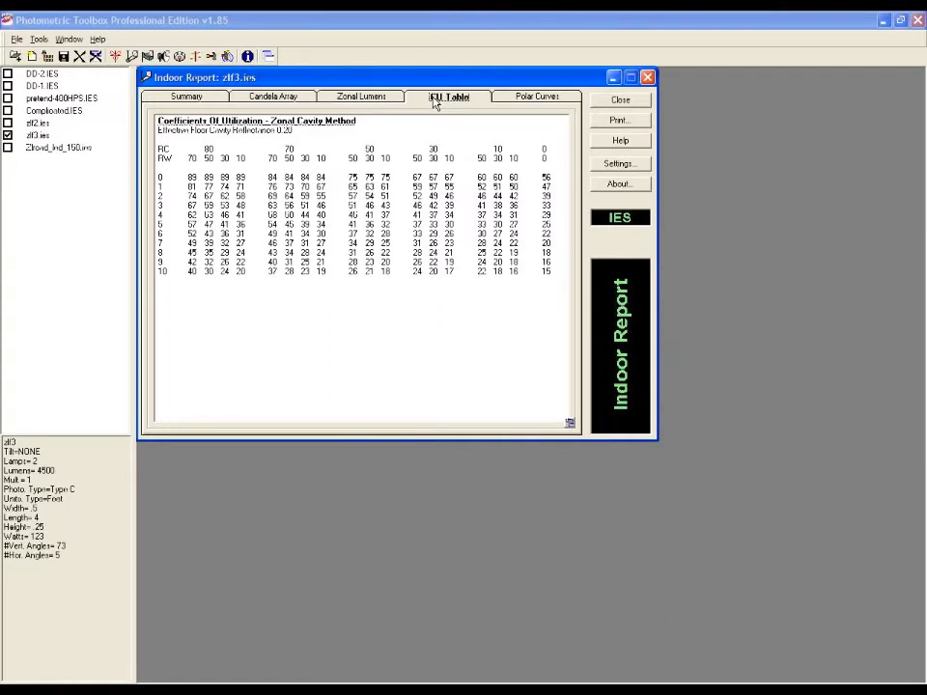
click(505, 99)
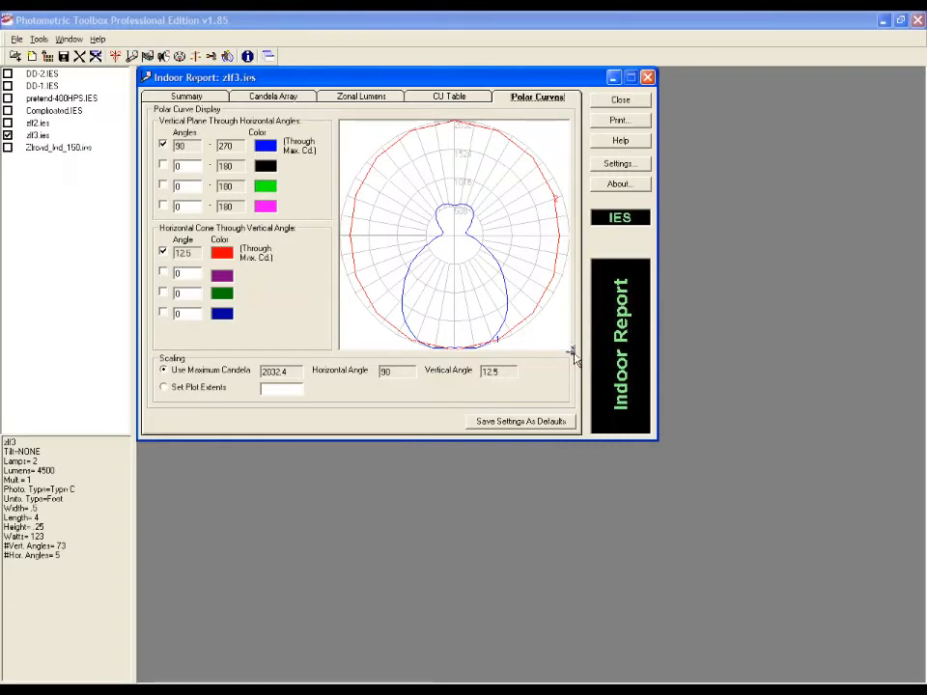
click(450, 97)
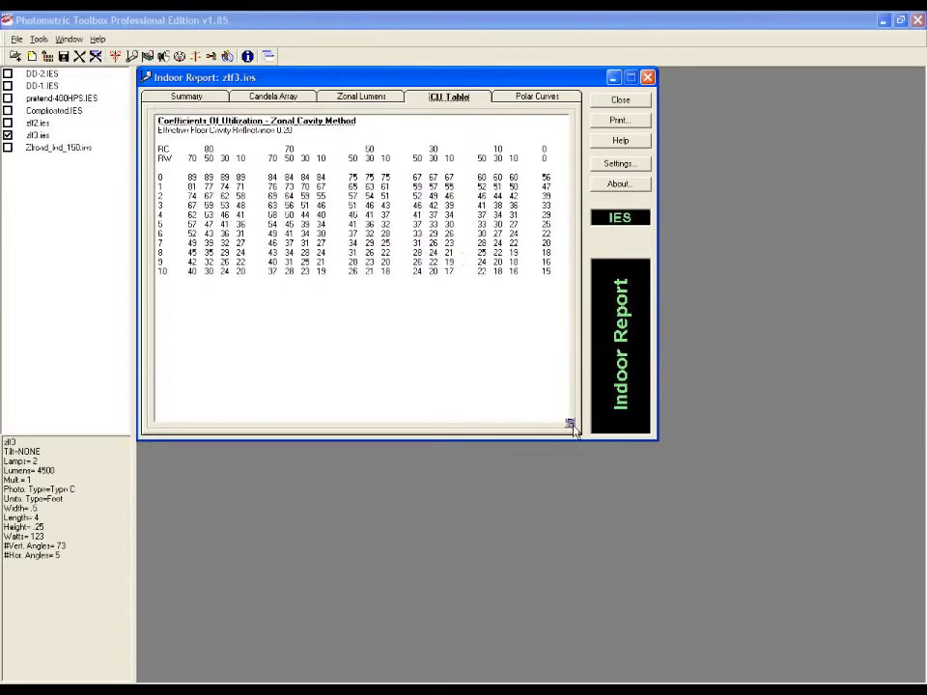
click(361, 96)
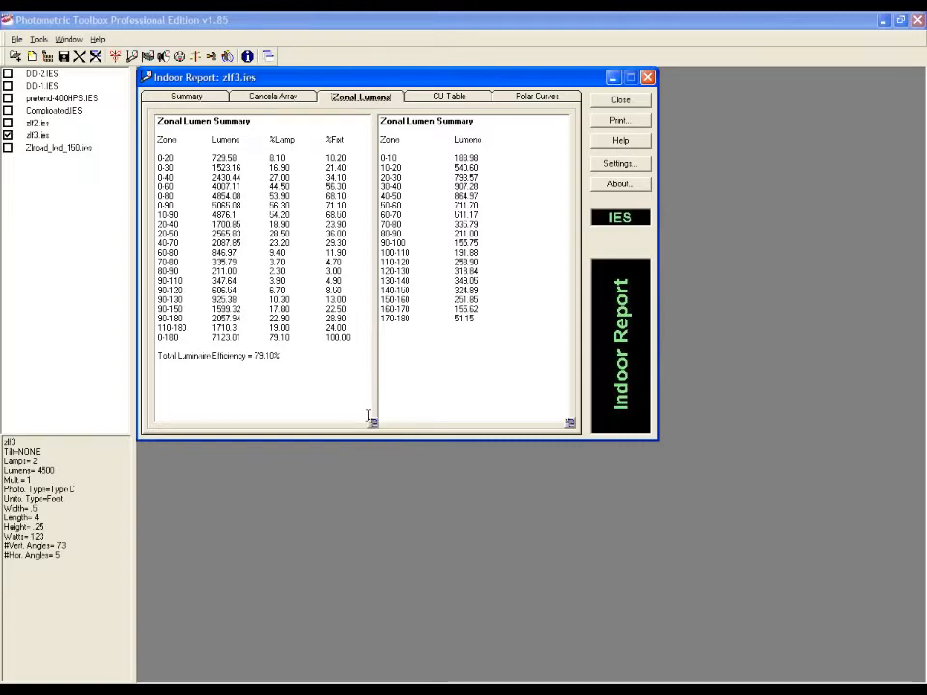
Mark zlf2.ies as well and compare it with zlf3.ies using the Indoor Report comparison
click(9, 123)
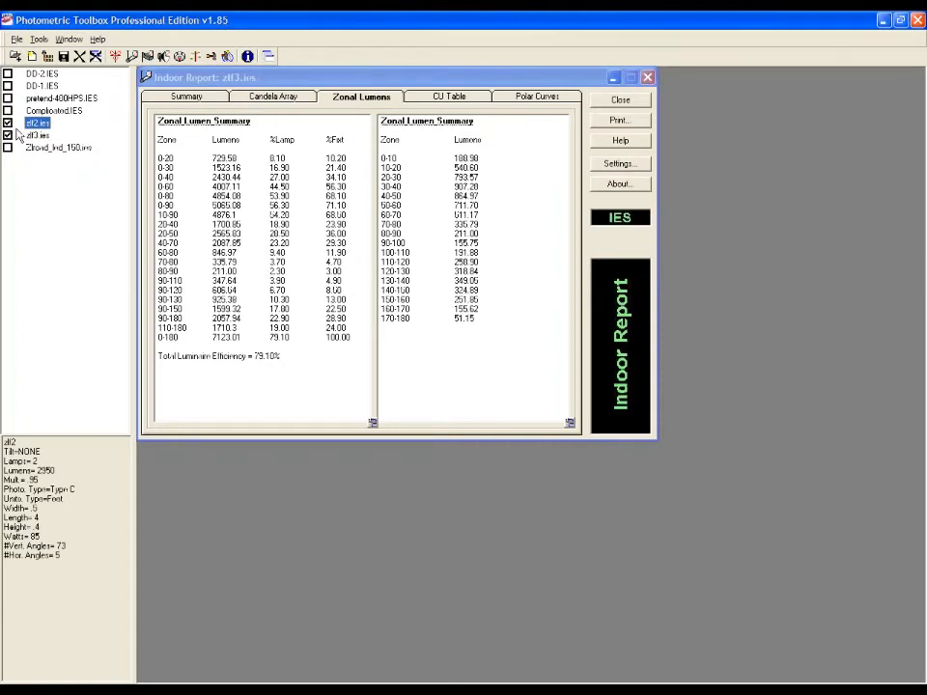
click(196, 57)
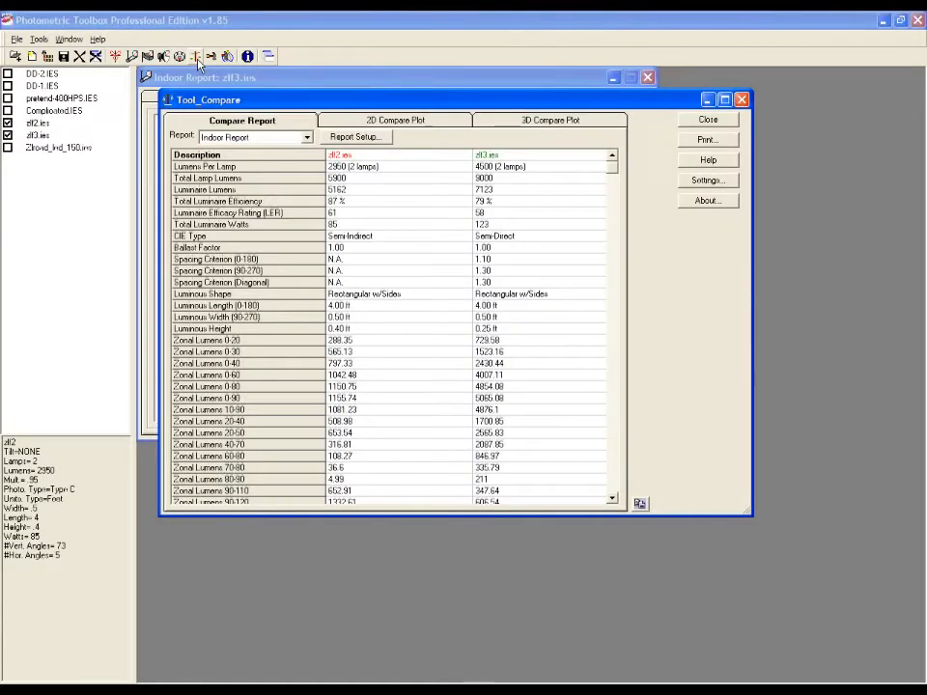
click(307, 138)
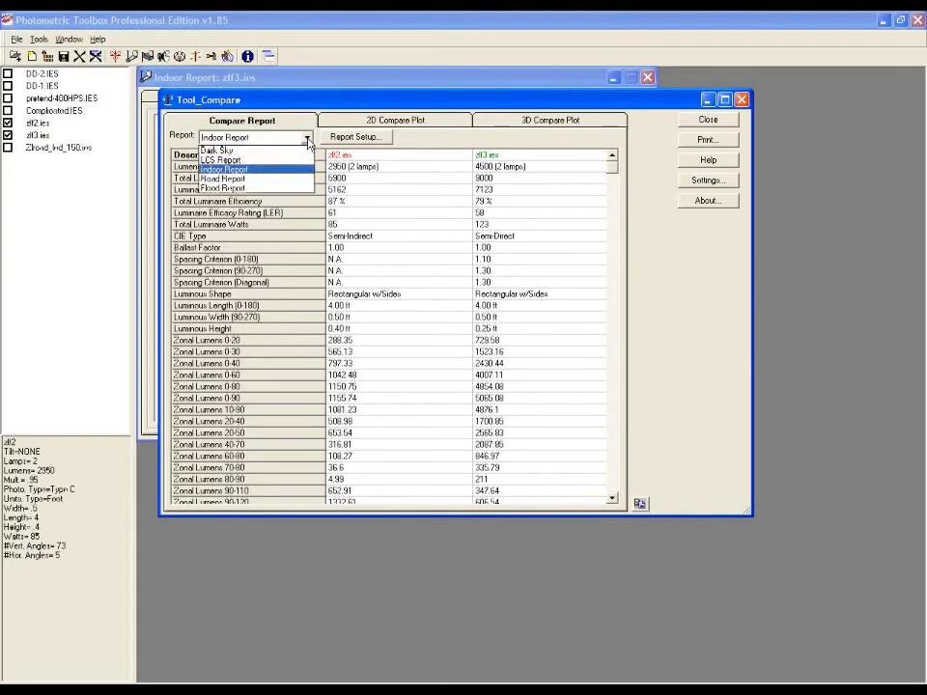
click(224, 171)
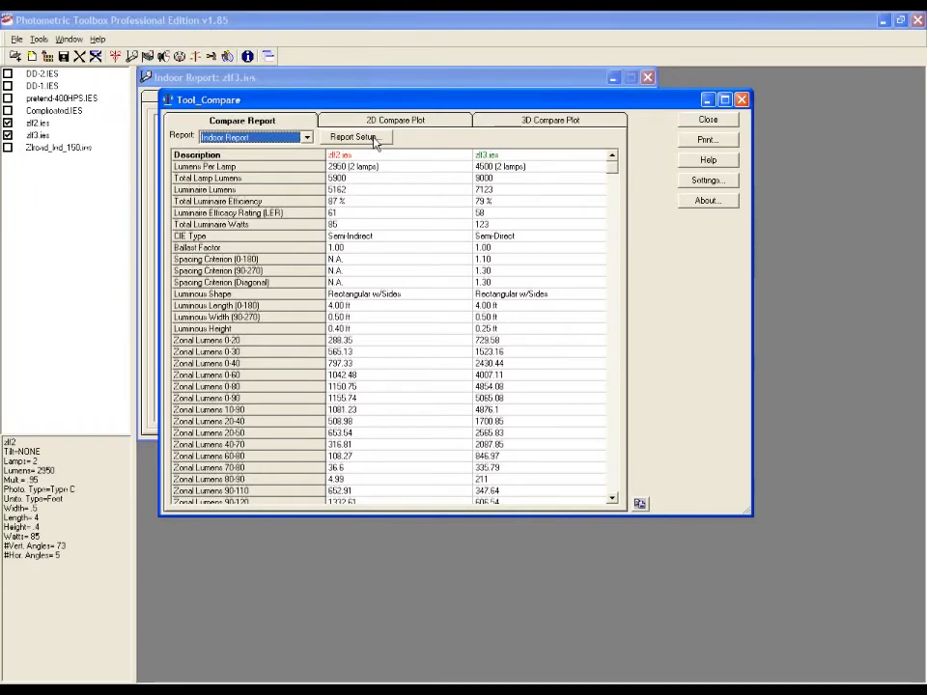
Look through the available categories in the comparison's report setup, leaving it without changes
click(372, 140)
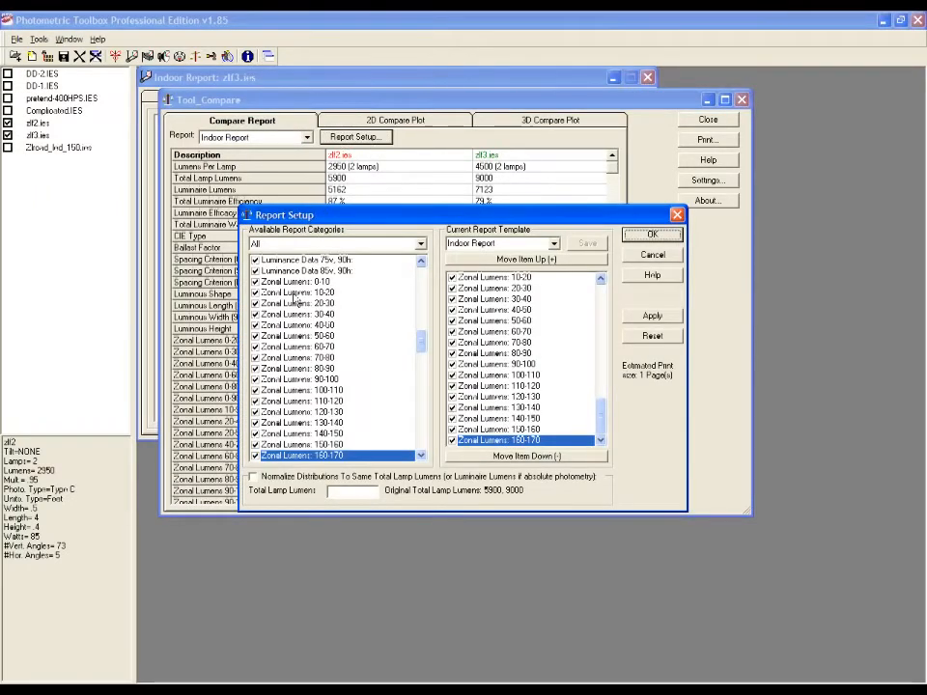
mouse_move(424, 344)
mouse_down()
mouse_move(425, 415)
mouse_move(424, 301)
mouse_move(424, 331)
mouse_up()
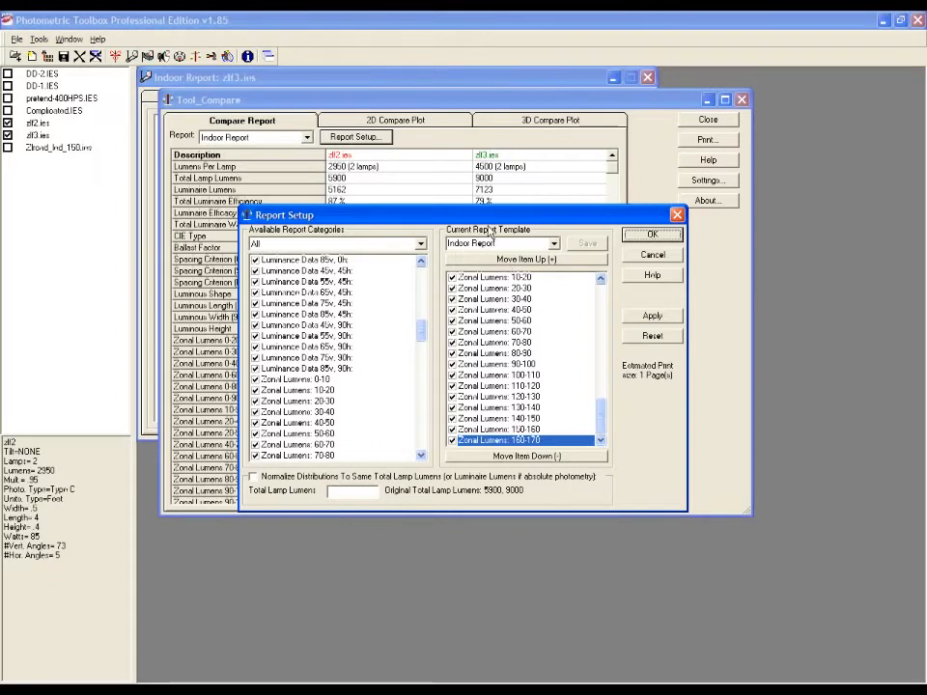
click(657, 258)
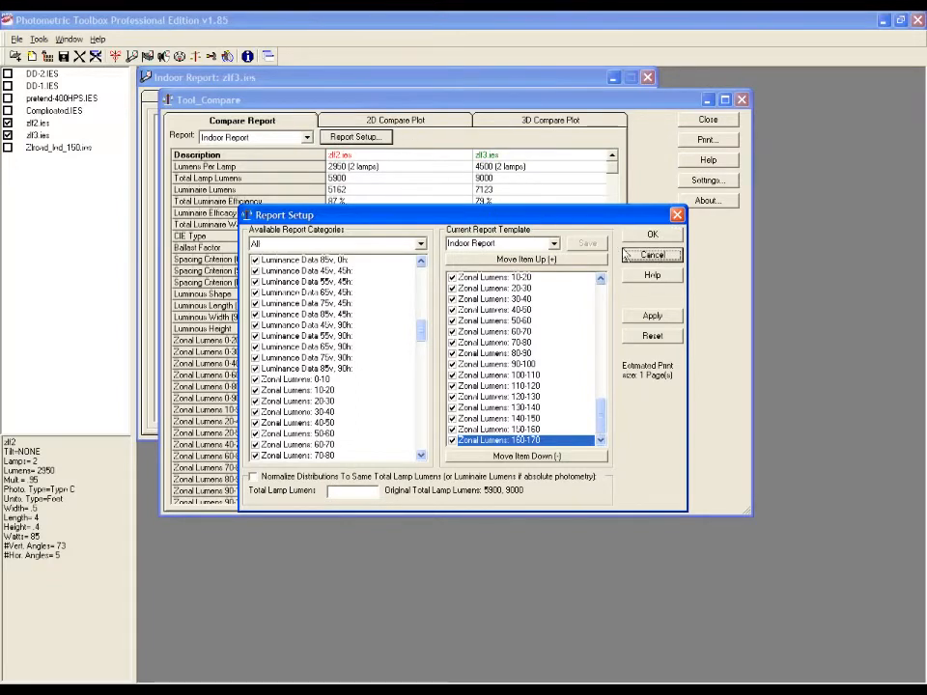
Show the 2D comparison plot with the horizontal cone curves enabled and the vertical planes hidden
click(437, 118)
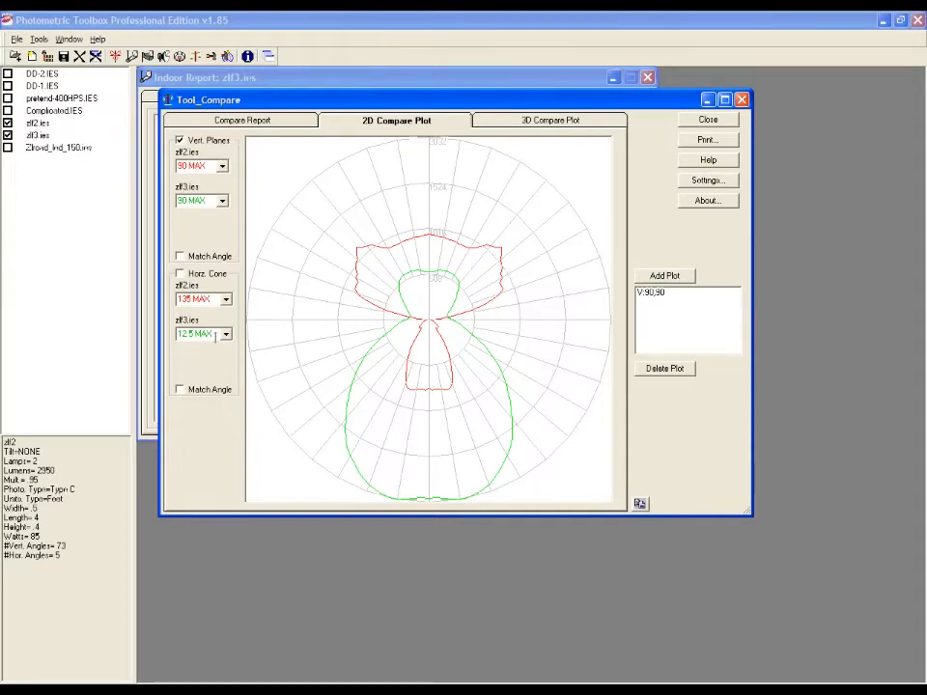
click(191, 276)
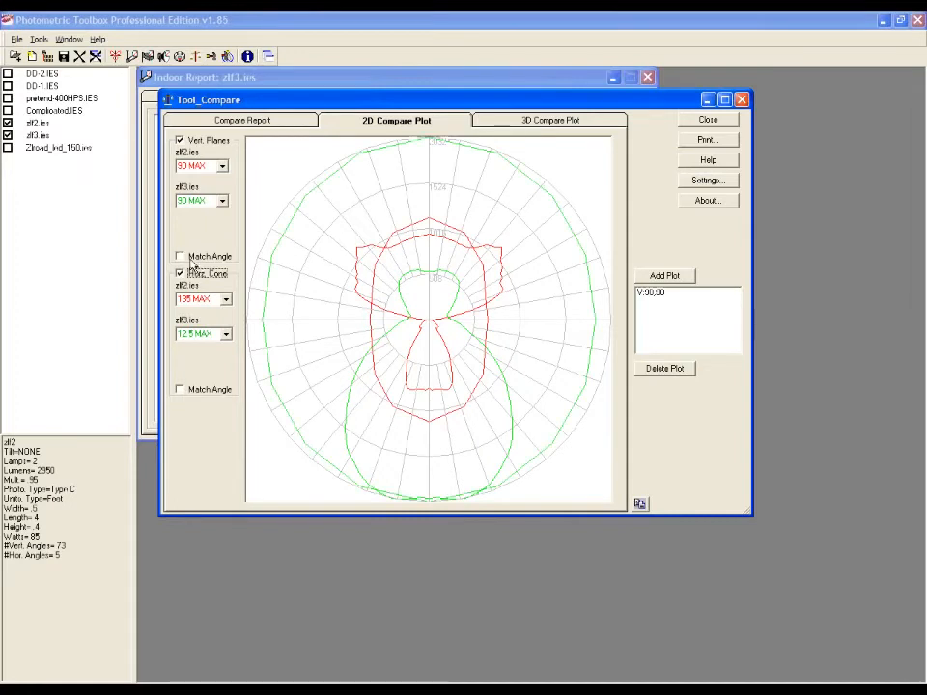
click(183, 145)
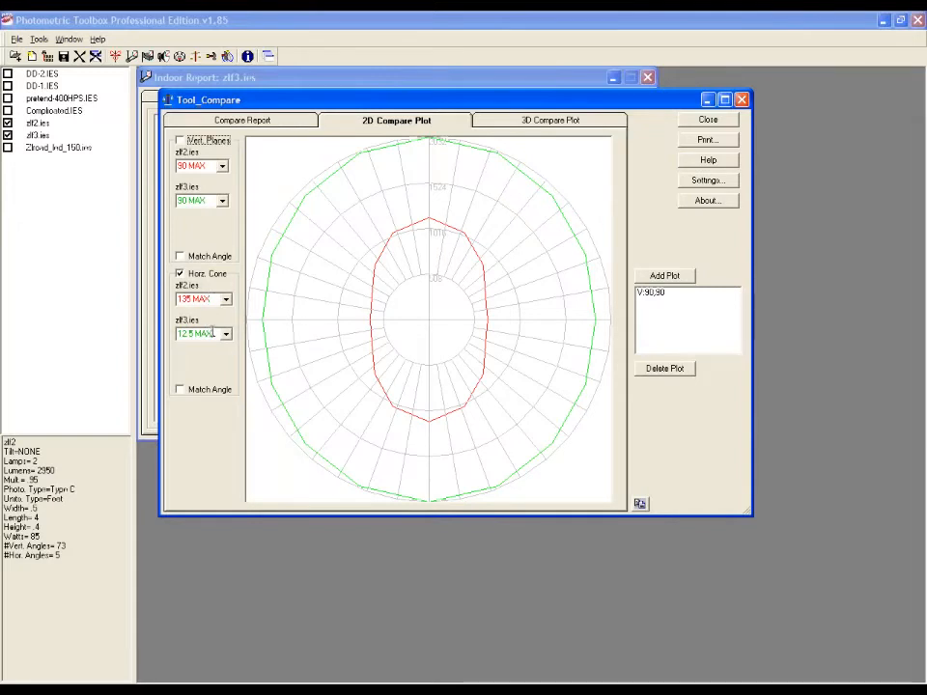
Match the horizontal cone angle of zlf3.ies to the 135-degree cone of zlf2.ies in the 2D plot
click(226, 300)
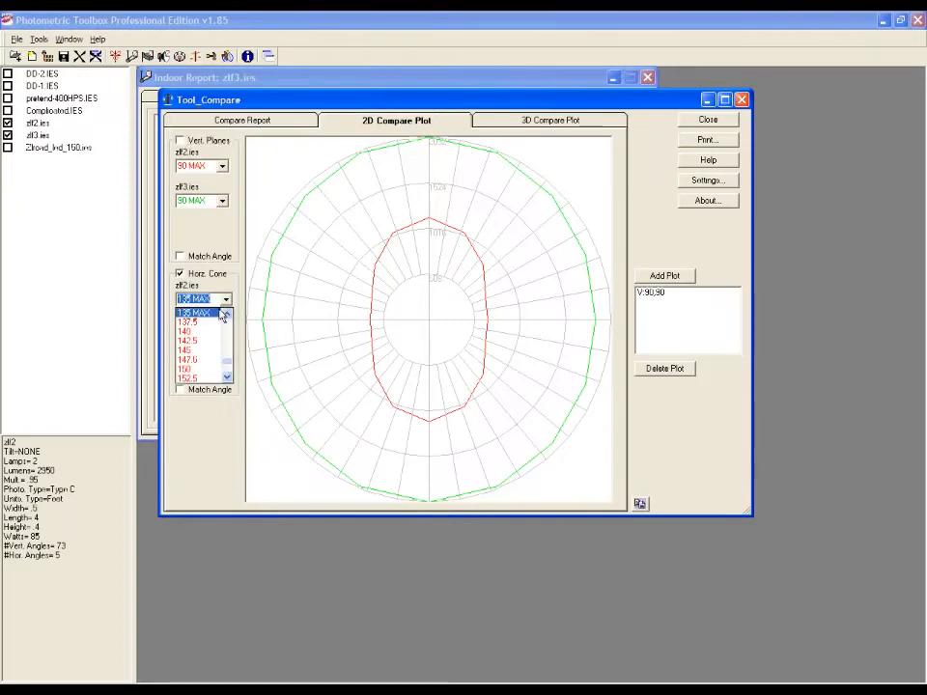
click(226, 298)
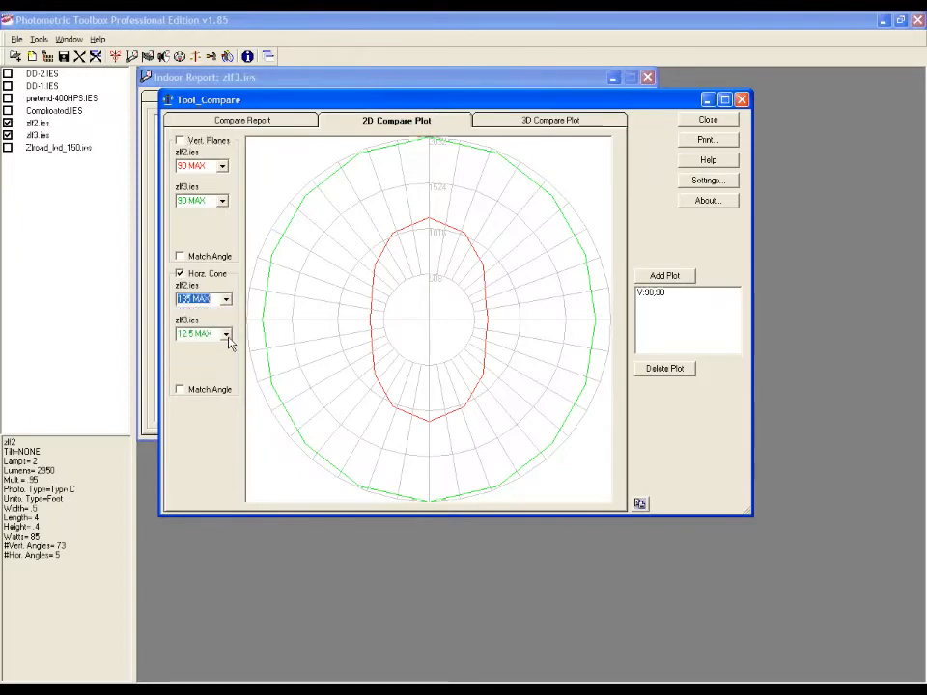
click(227, 336)
click(228, 336)
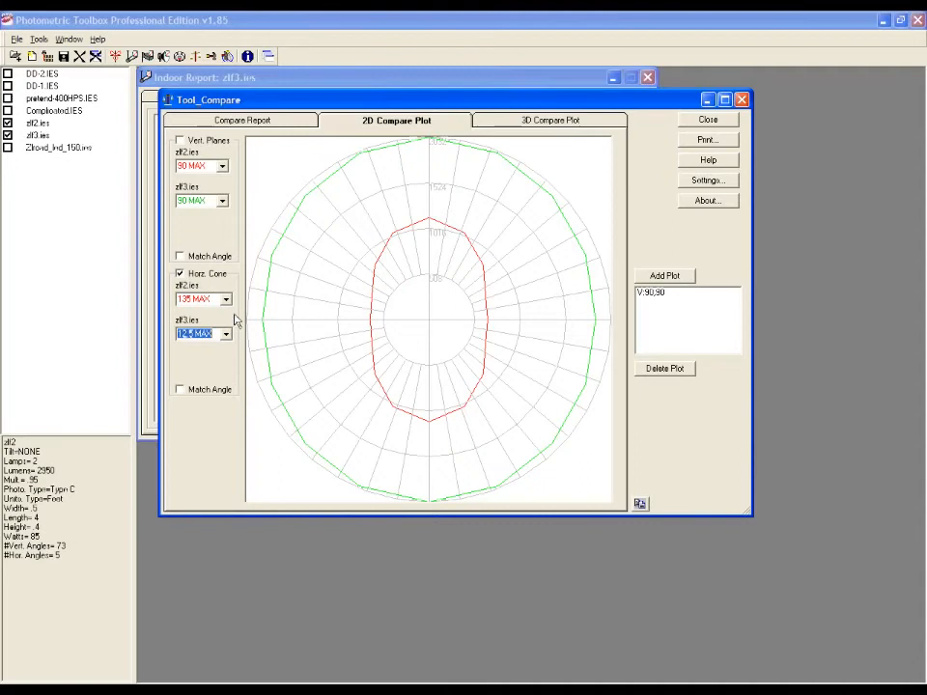
click(181, 390)
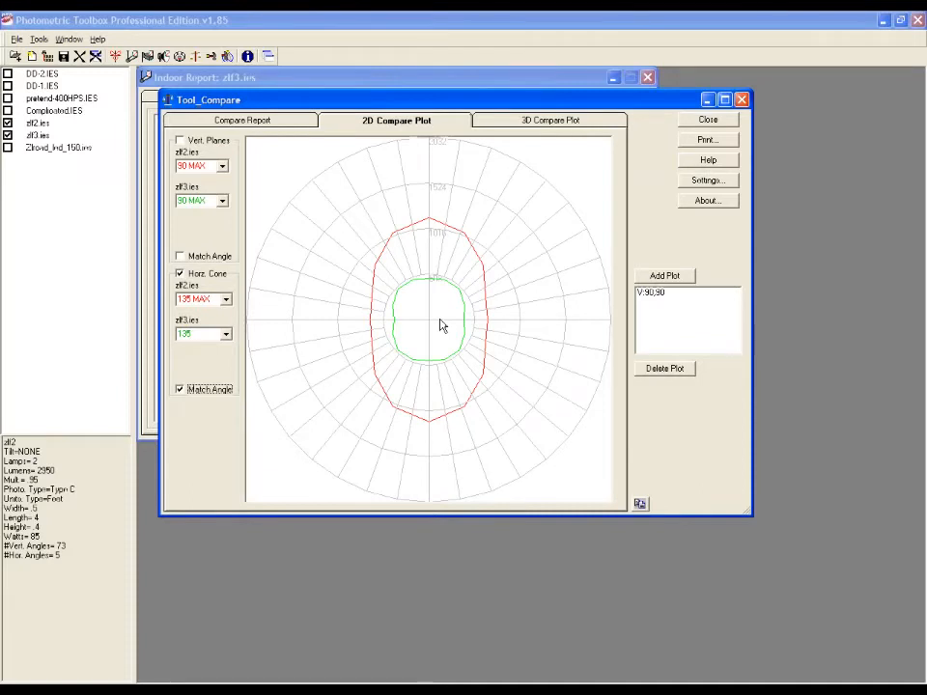
Show the 3D comparison plot of both files with the maximum candela indicators enabled
click(557, 123)
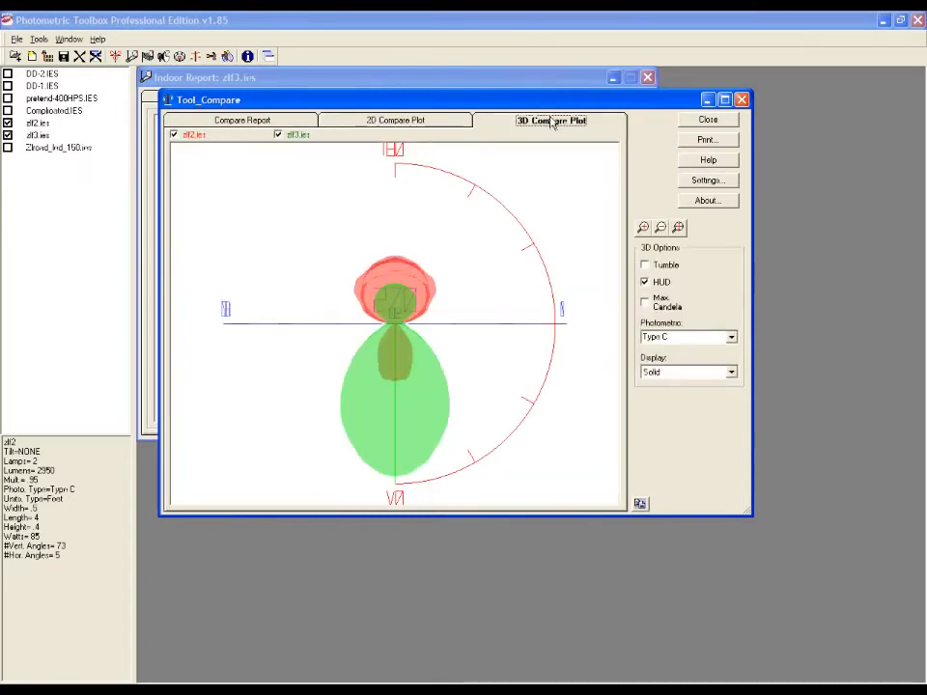
drag(503, 337, 462, 324)
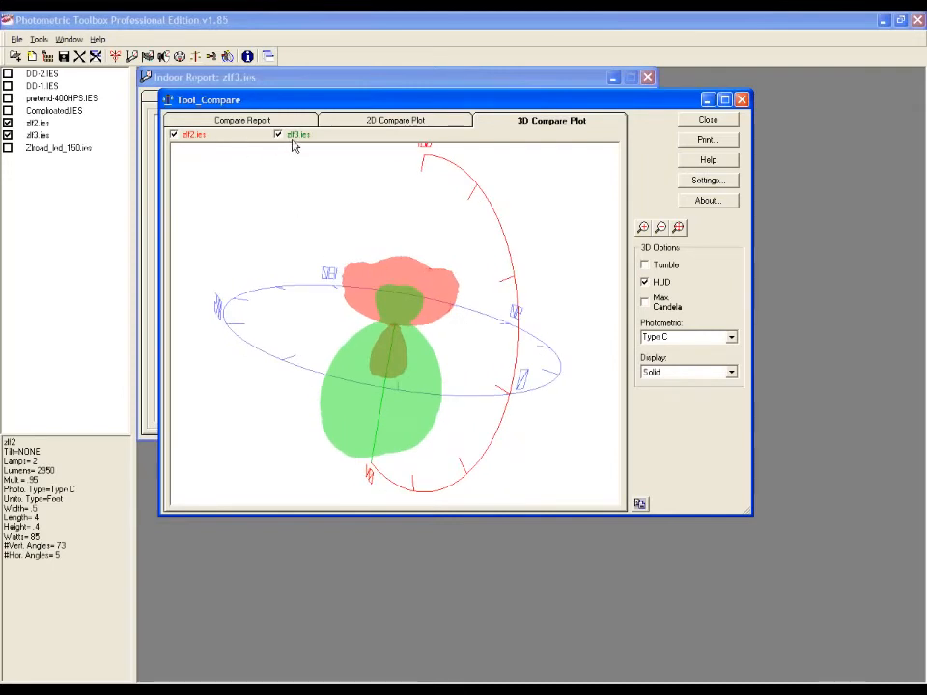
mouse_move(292, 237)
mouse_down()
mouse_move(303, 249)
mouse_move(281, 241)
mouse_up()
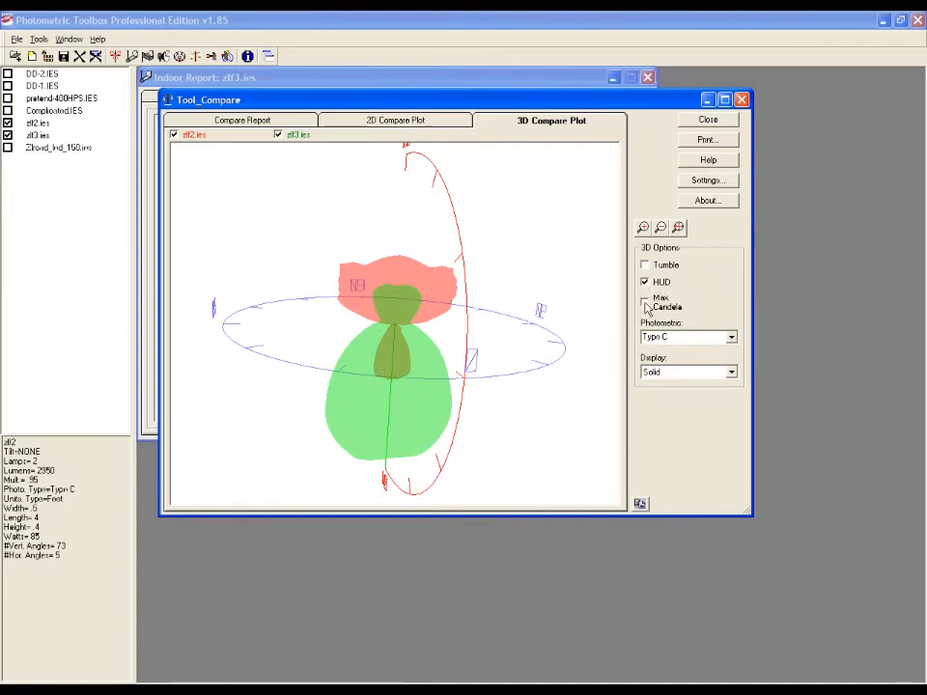
click(646, 306)
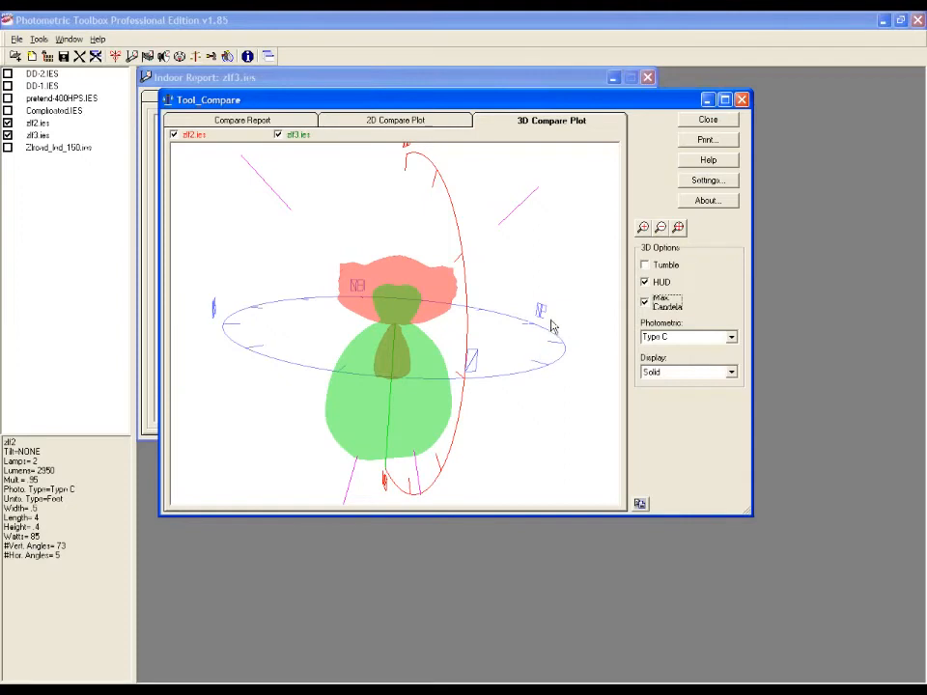
drag(234, 318, 321, 411)
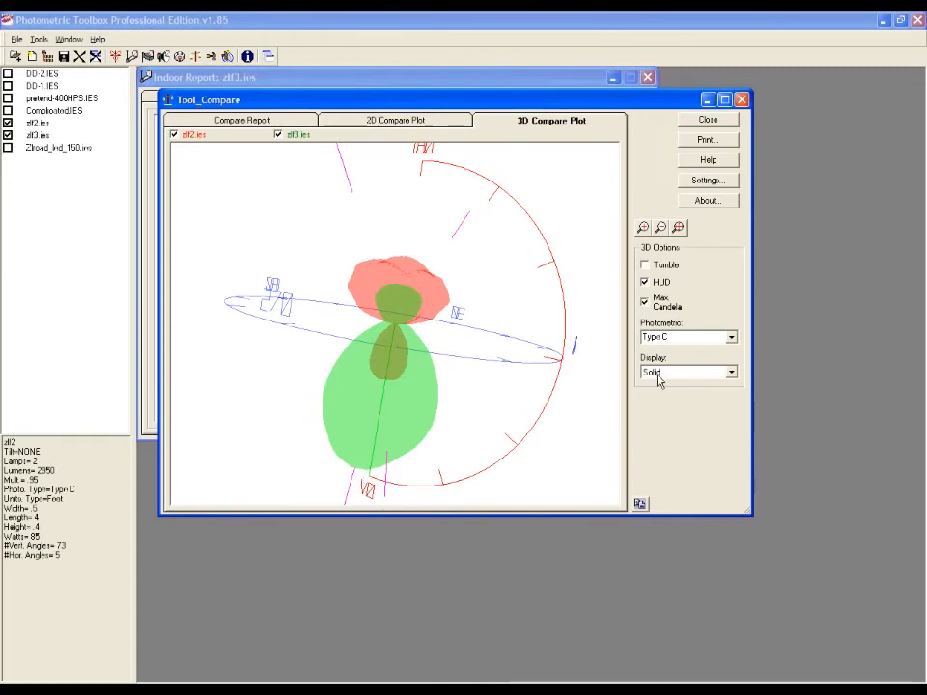
Change the 3D comparison plot's display from solid to lines and view it from another angle
click(731, 373)
click(666, 397)
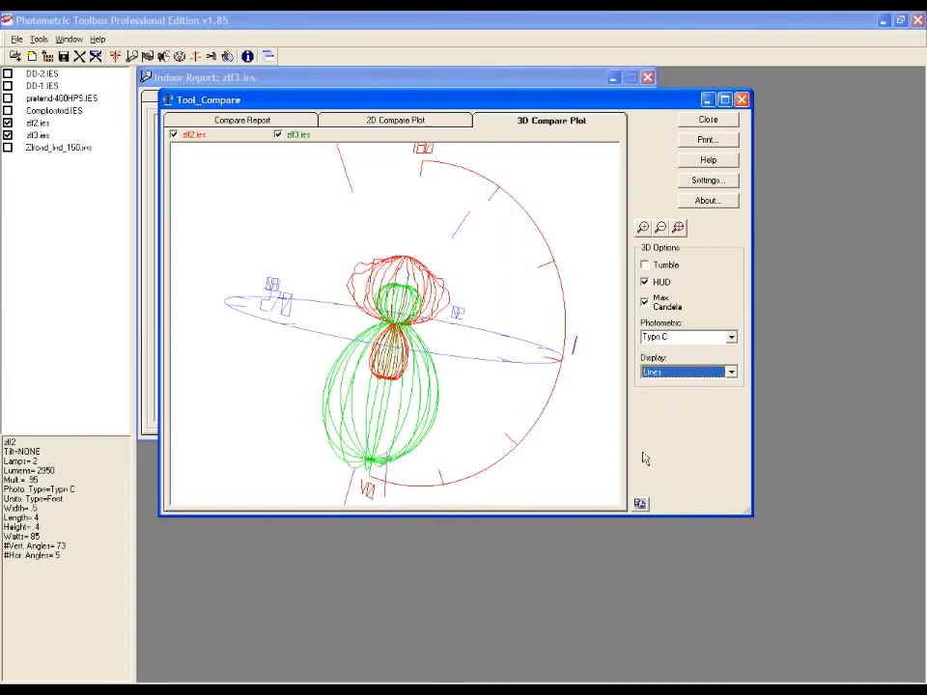
drag(579, 444, 489, 445)
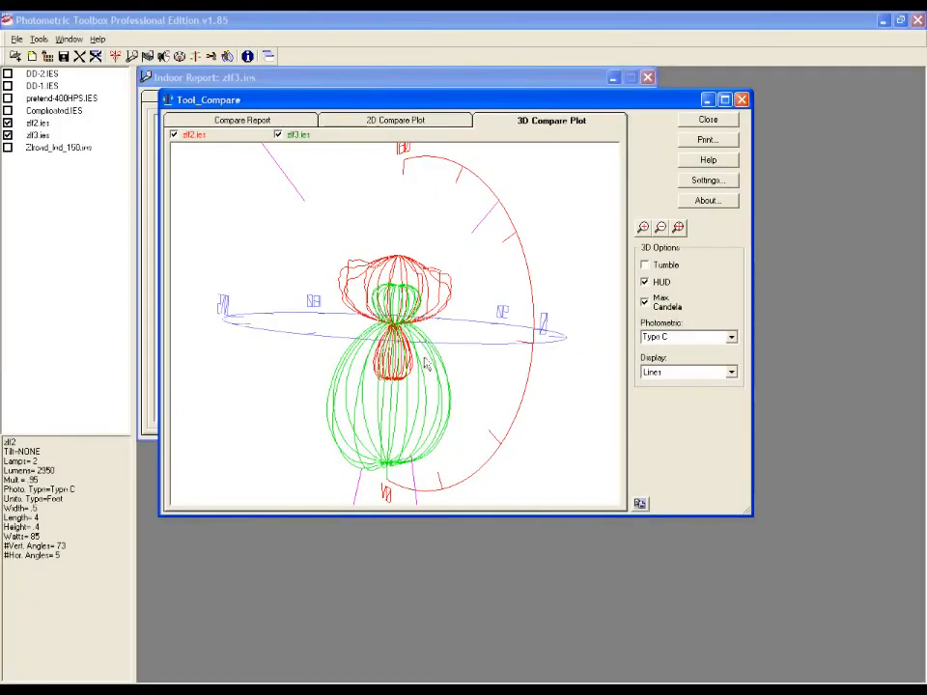
Enable tumbling of the 3D plot and set its Orient speed to 3 and Tilt speed to 2
click(647, 267)
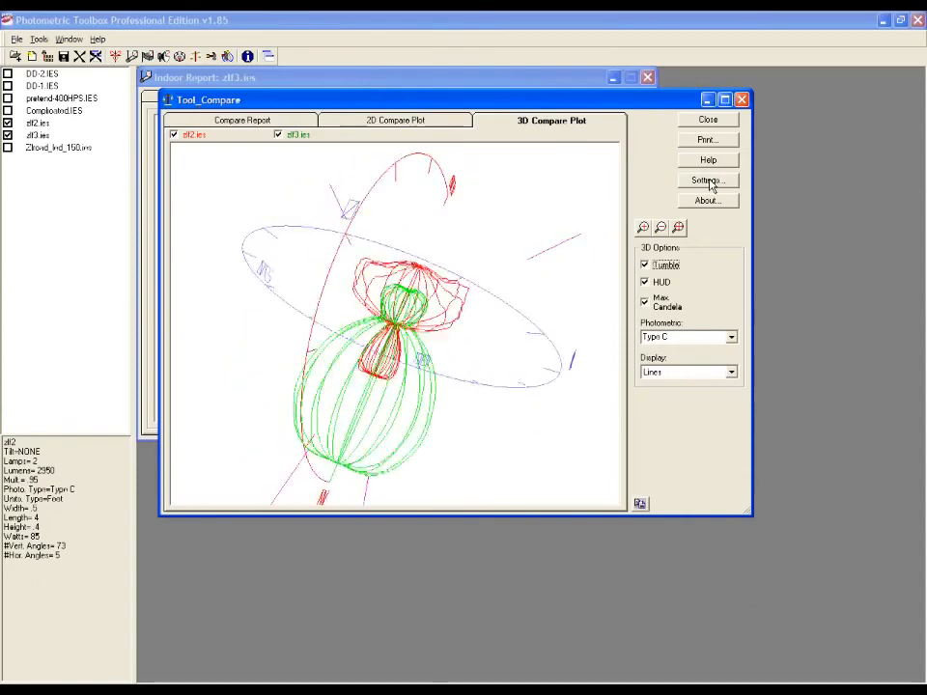
click(710, 181)
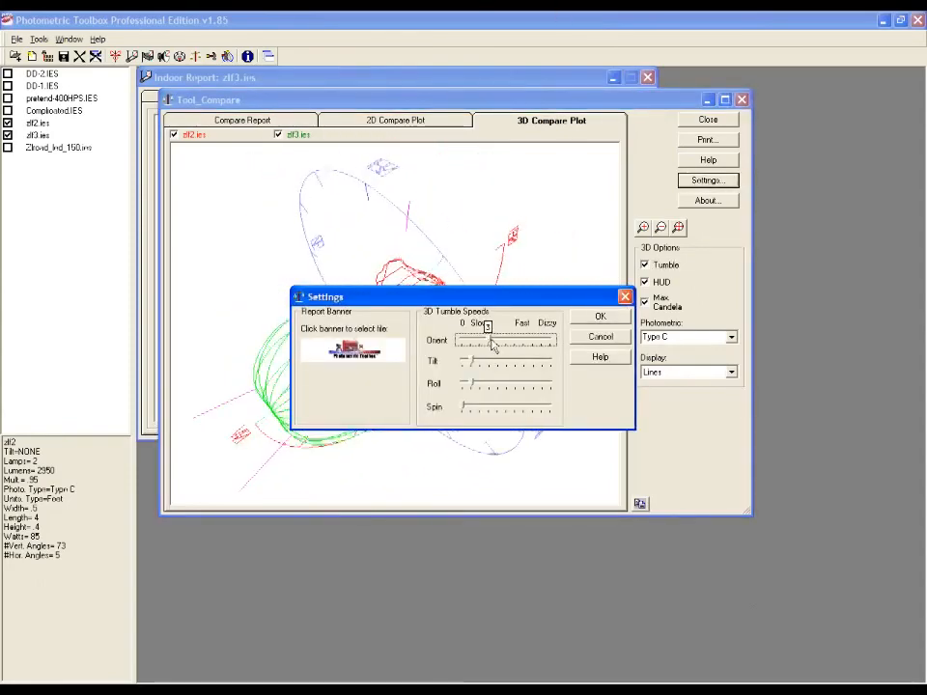
drag(490, 345, 481, 364)
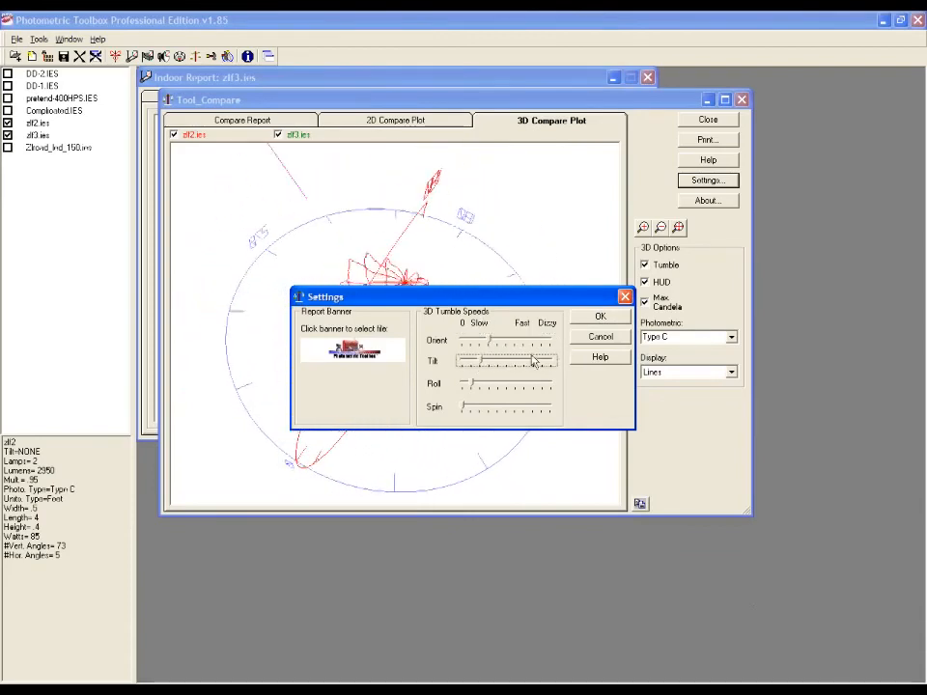
click(612, 322)
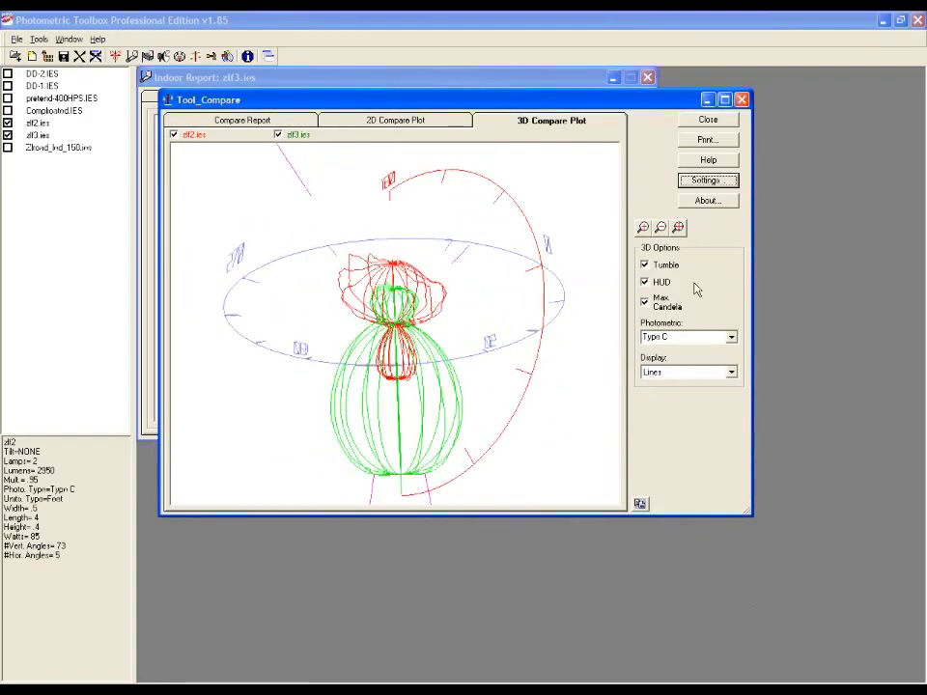